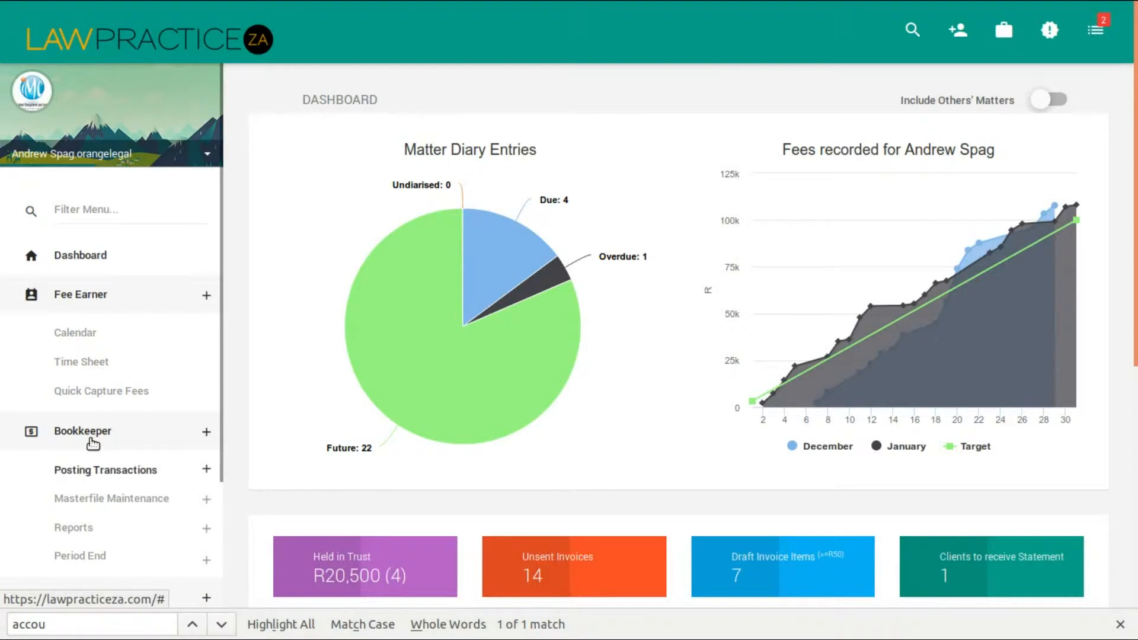
# Start a new matter receipt, marking it as Trust with payment method EFT - FNB Trust Bank account ABCLaw.
pyautogui.click(95, 474)
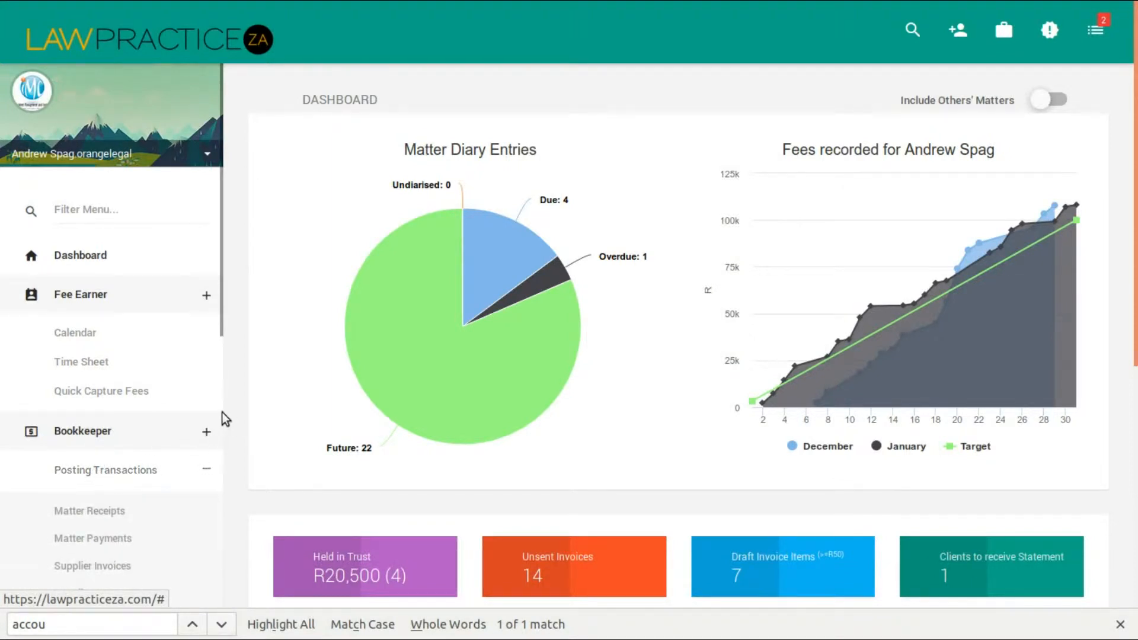
pyautogui.scroll(-3, 220, 338)
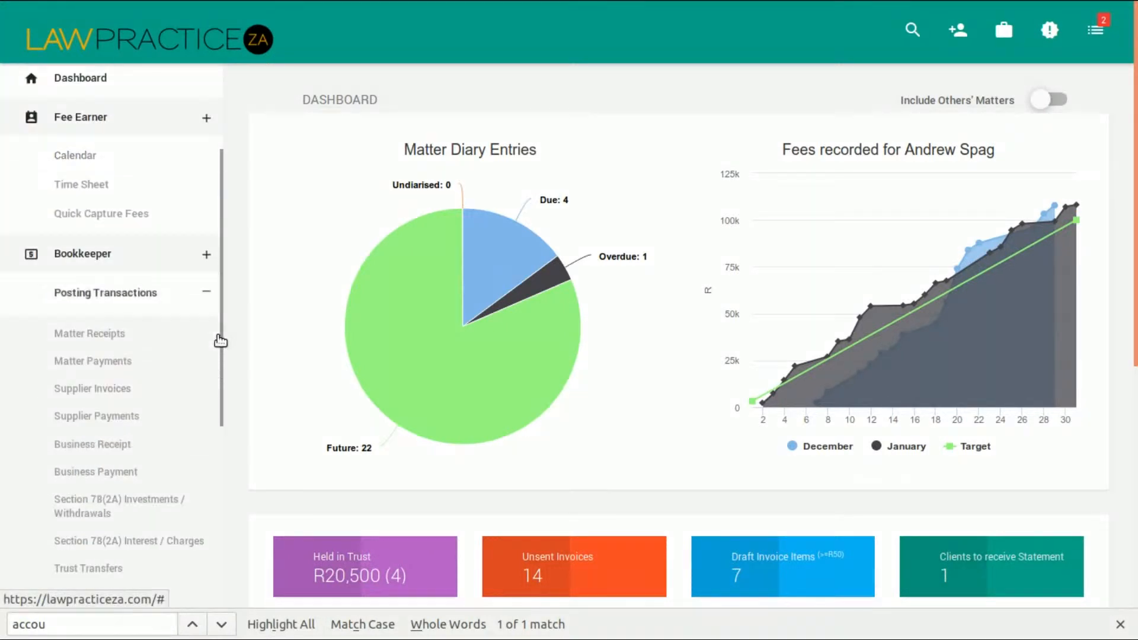
pyautogui.click(101, 335)
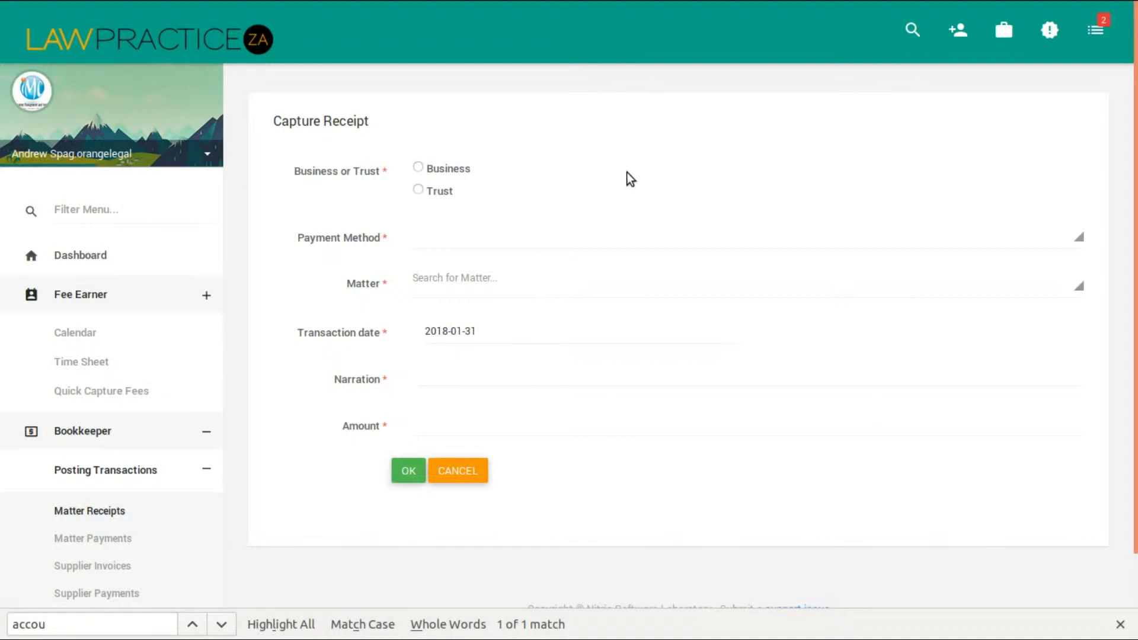
pyautogui.click(419, 189)
pyautogui.click(444, 239)
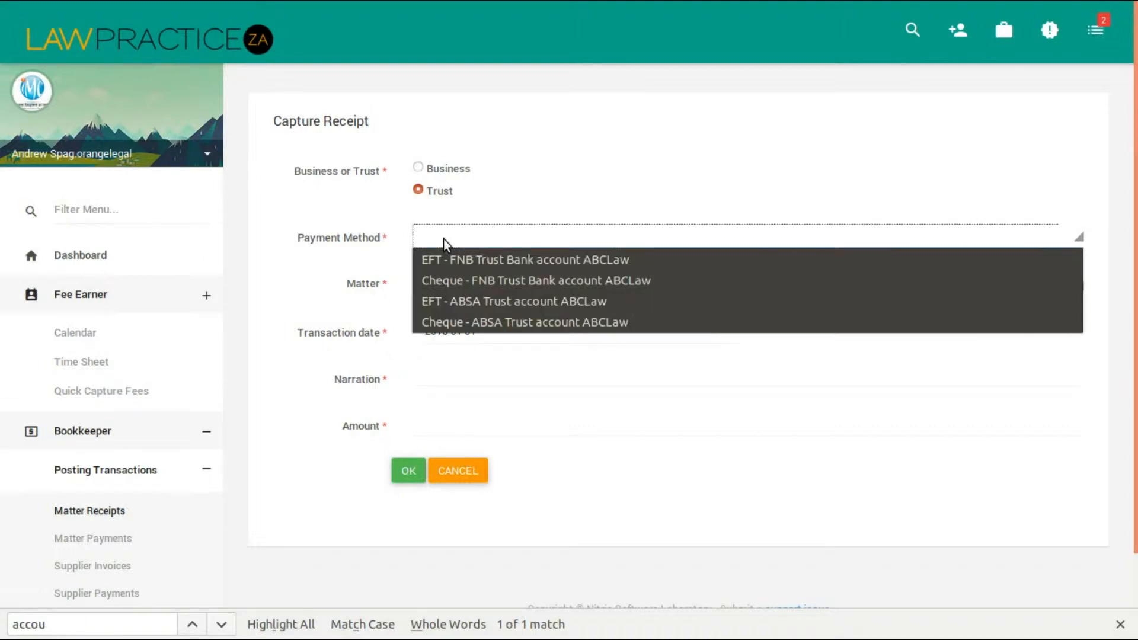
pyautogui.click(485, 258)
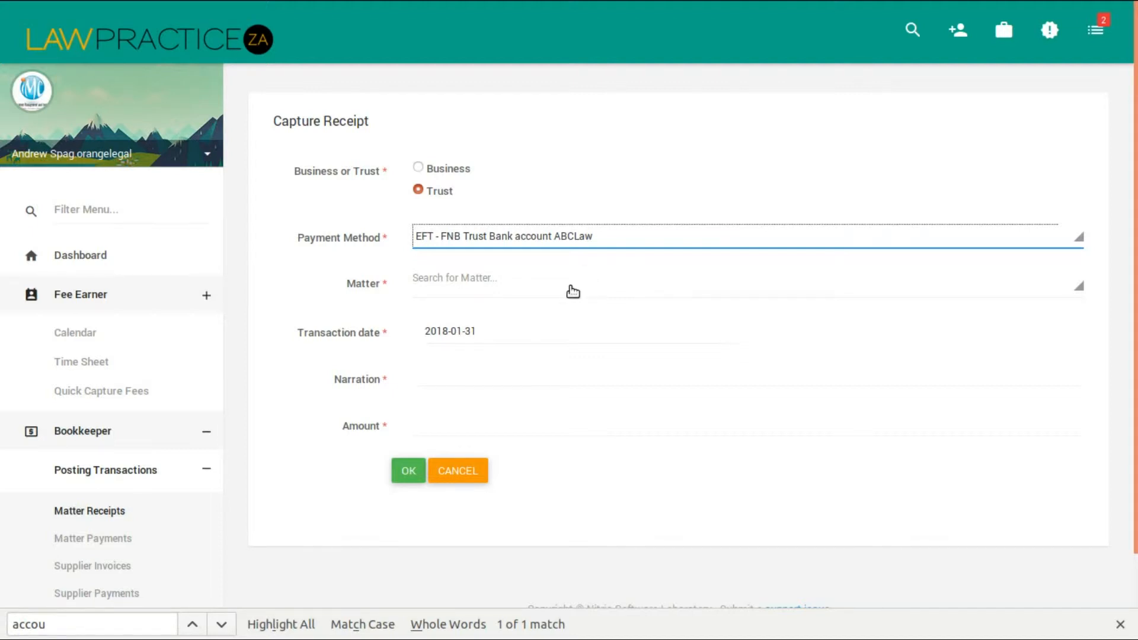
# Assign the receipt to Bryant Construction's matter Damages against Western Central City Council, with transaction date 2018-01-31.
pyautogui.click(527, 284)
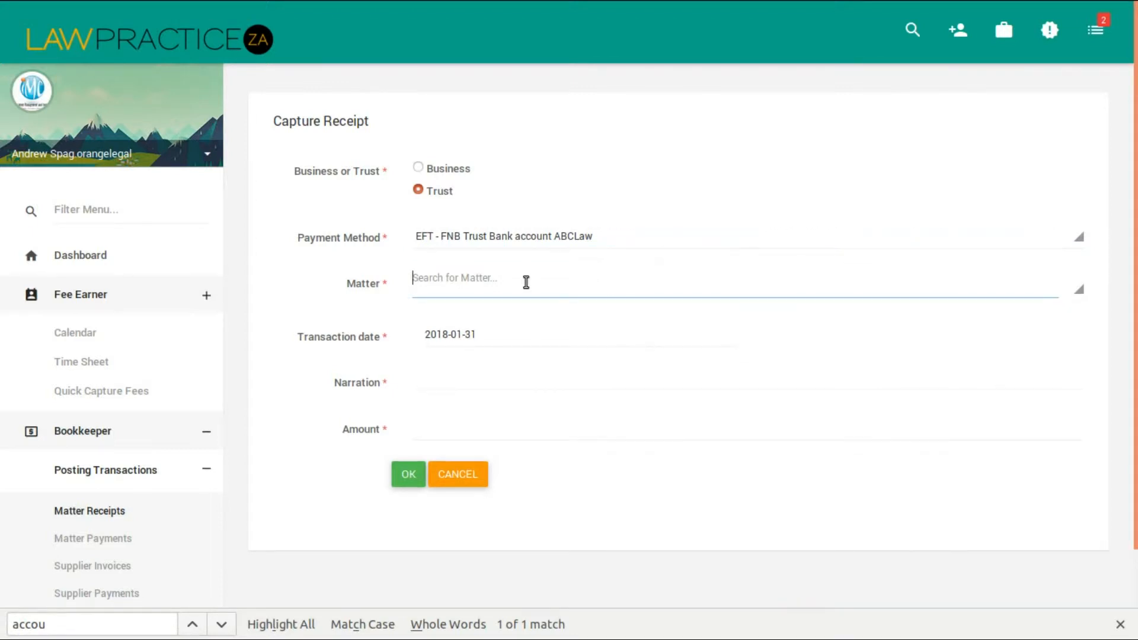
pyautogui.write('constr')
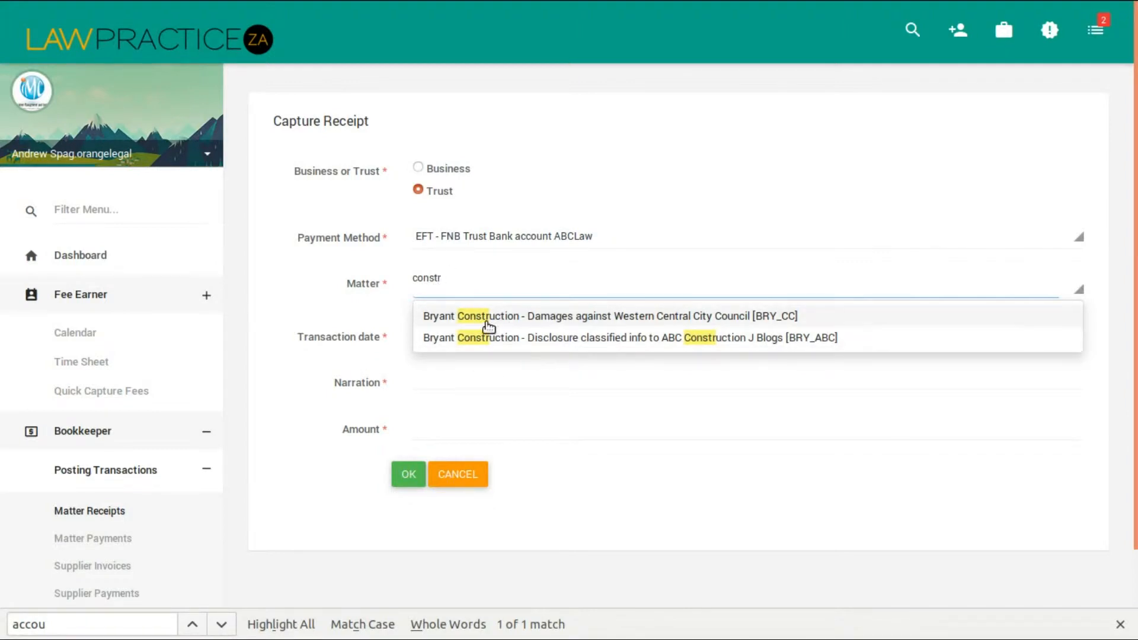
pyautogui.click(607, 317)
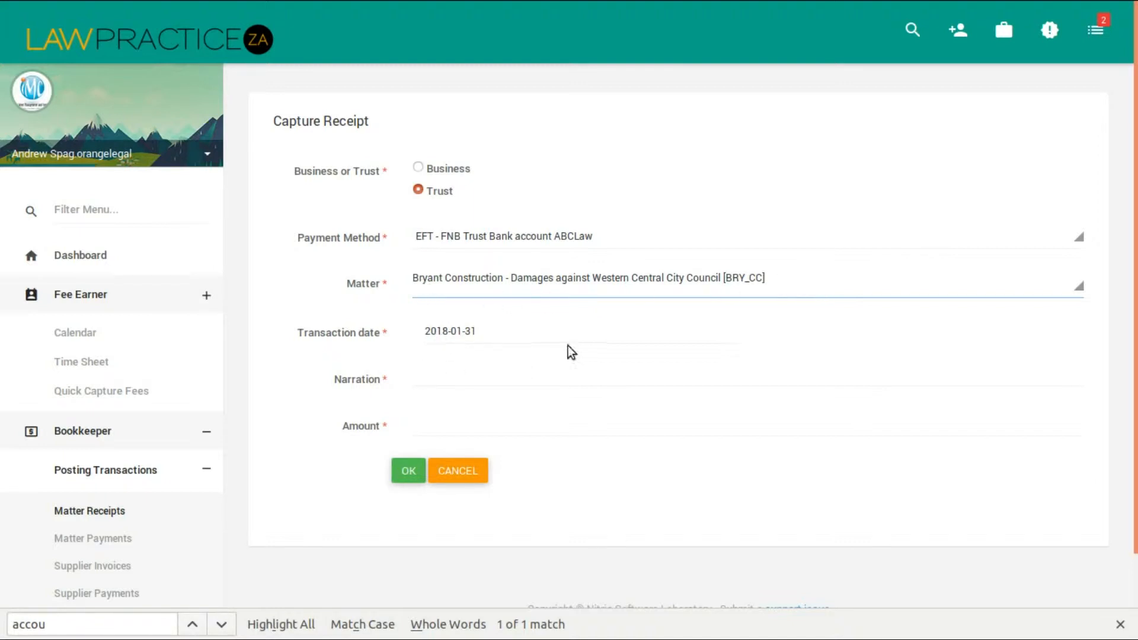
pyautogui.click(433, 378)
pyautogui.click(446, 330)
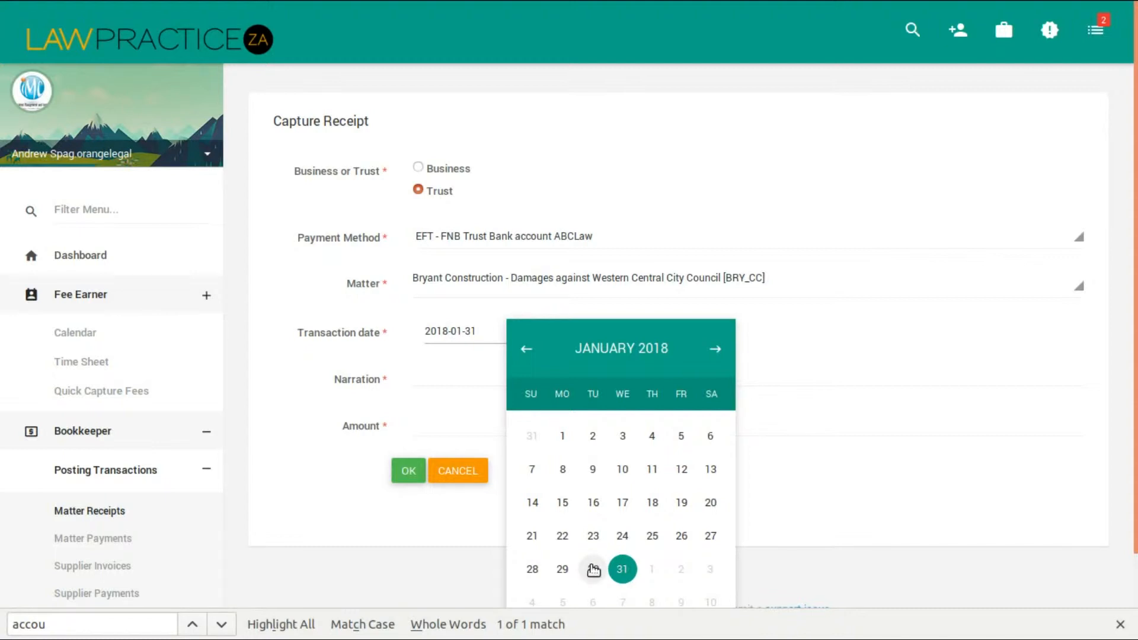
pyautogui.click(622, 569)
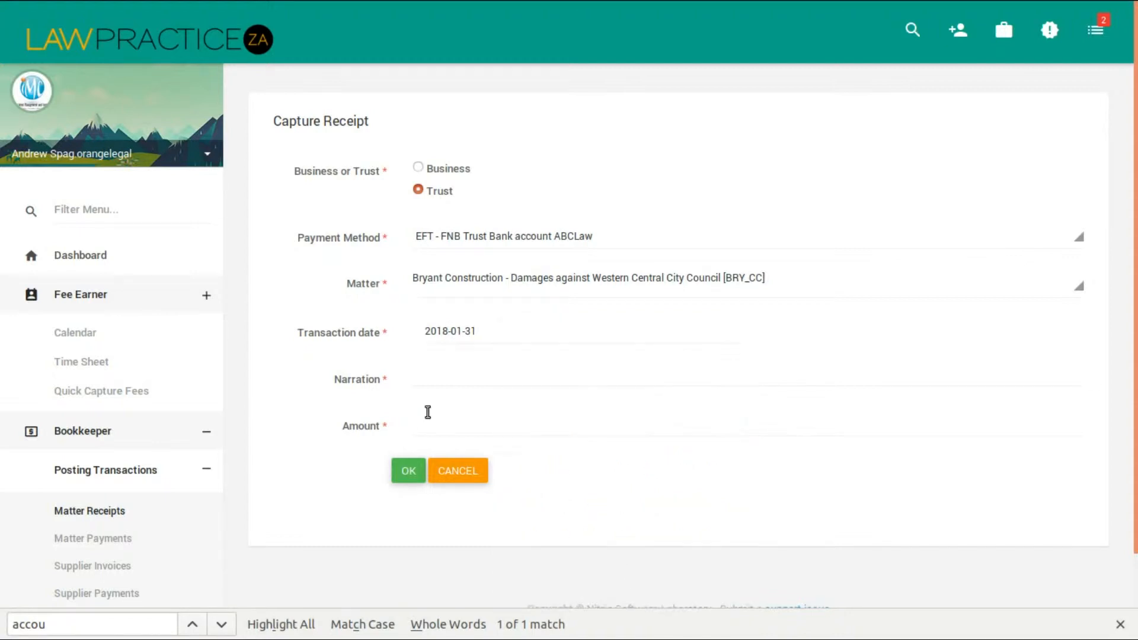
# Enter the narration "Trust received" and the amount 3400, and submit the receipt.
pyautogui.click(435, 375)
pyautogui.write('Trust receiv')
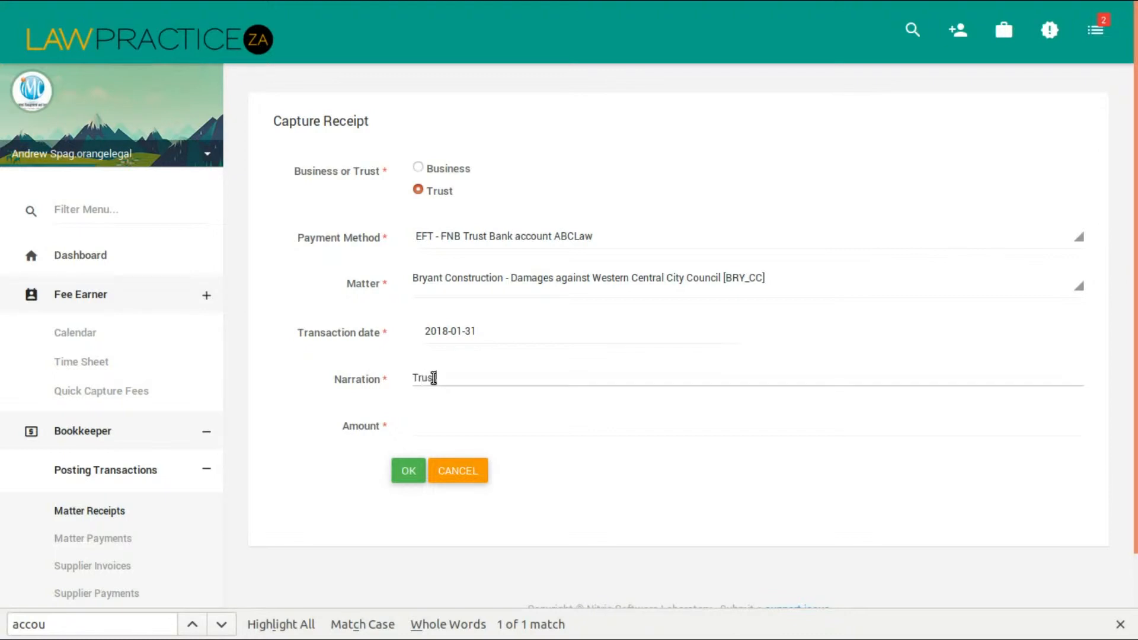
pyautogui.write('ed')
pyautogui.click(448, 429)
pyautogui.write('3400')
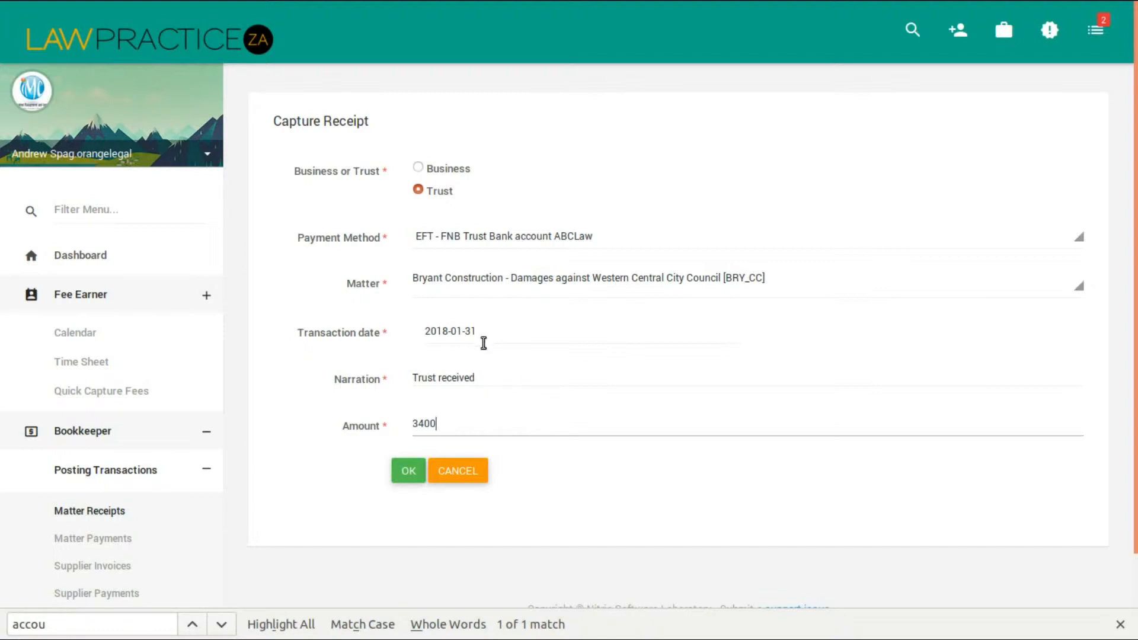
pyautogui.click(408, 468)
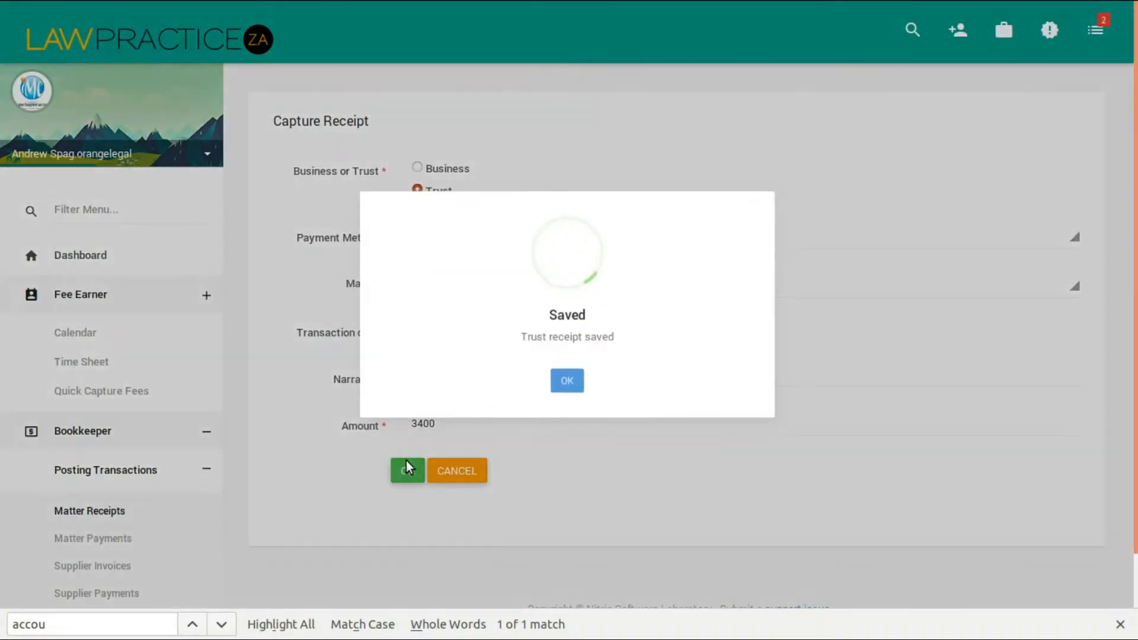
pyautogui.click(561, 384)
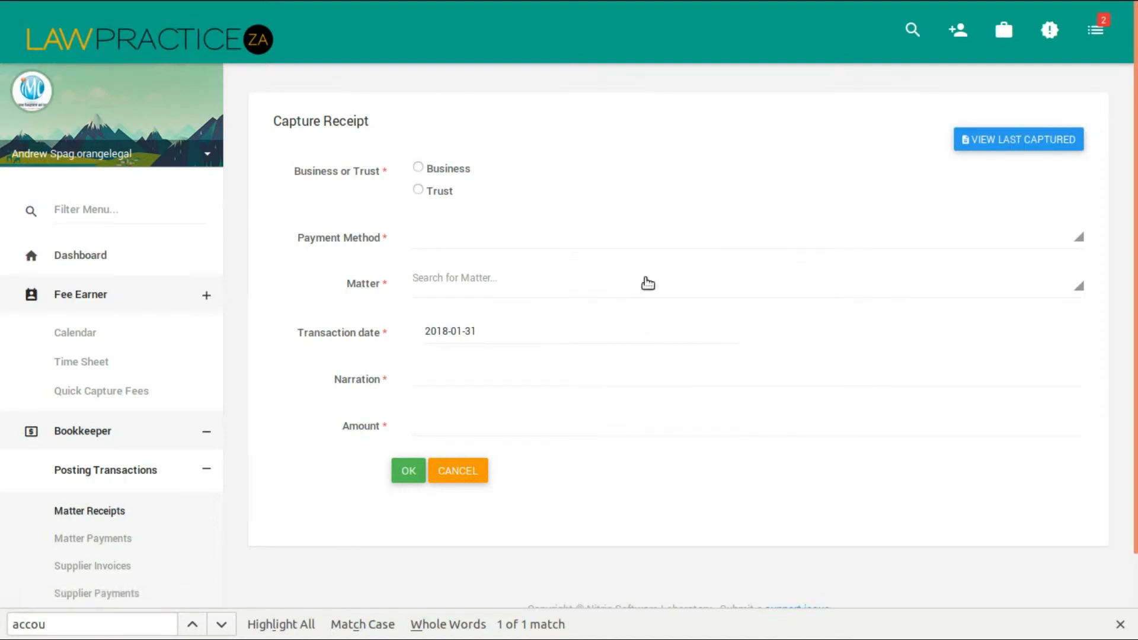
# View the last captured trust receipt and open its printable PDF in Document Viewer.
pyautogui.click(1027, 140)
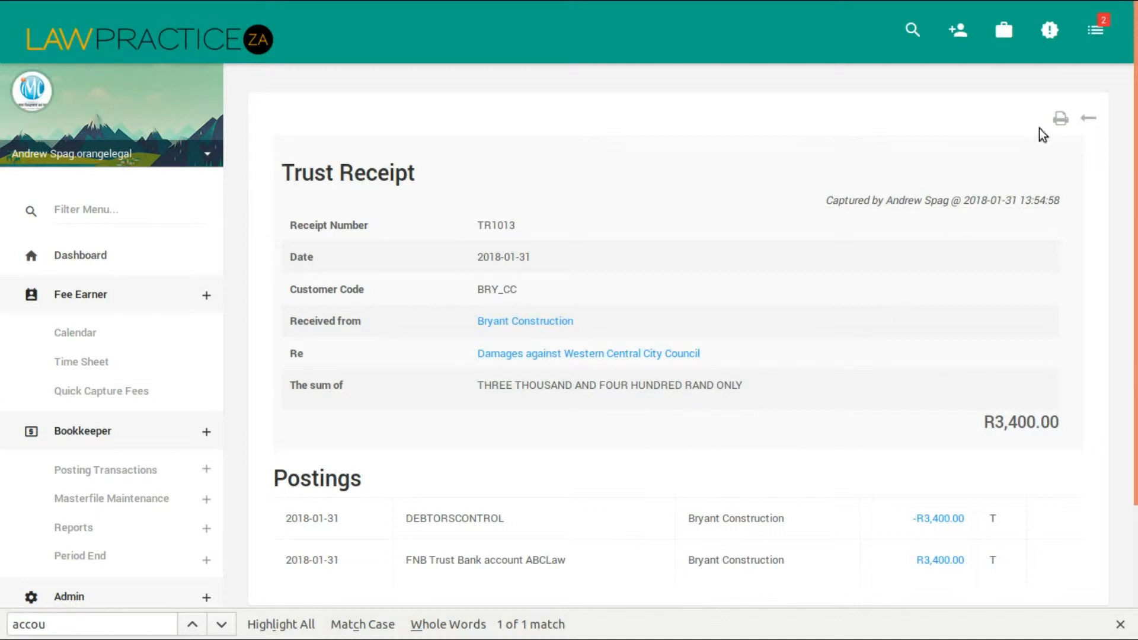
pyautogui.click(1061, 118)
pyautogui.click(561, 466)
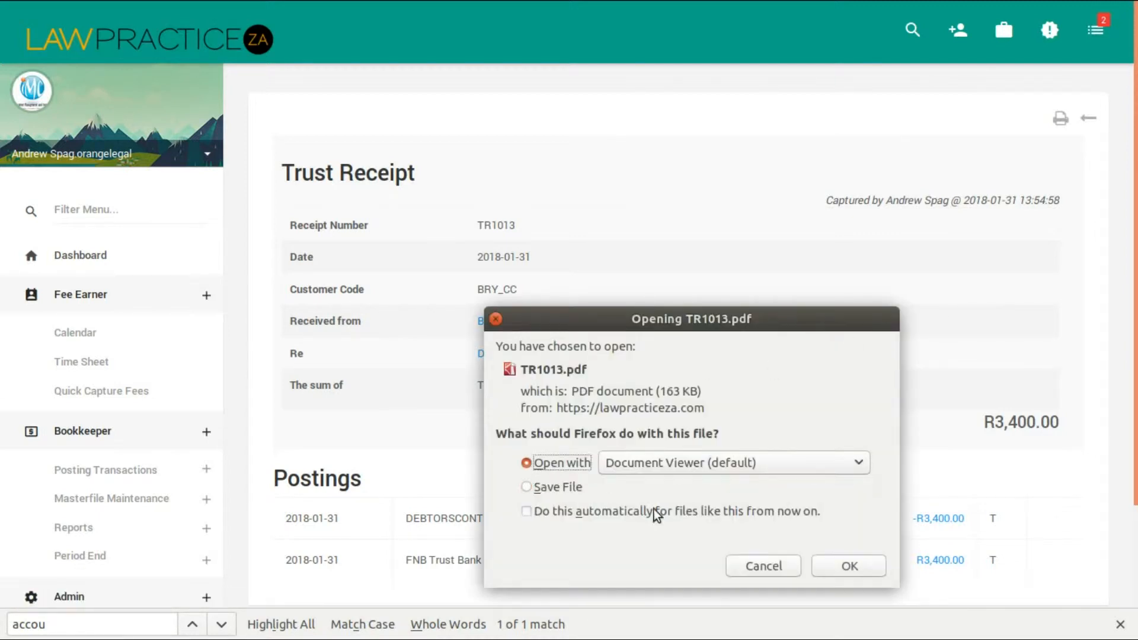
pyautogui.click(857, 568)
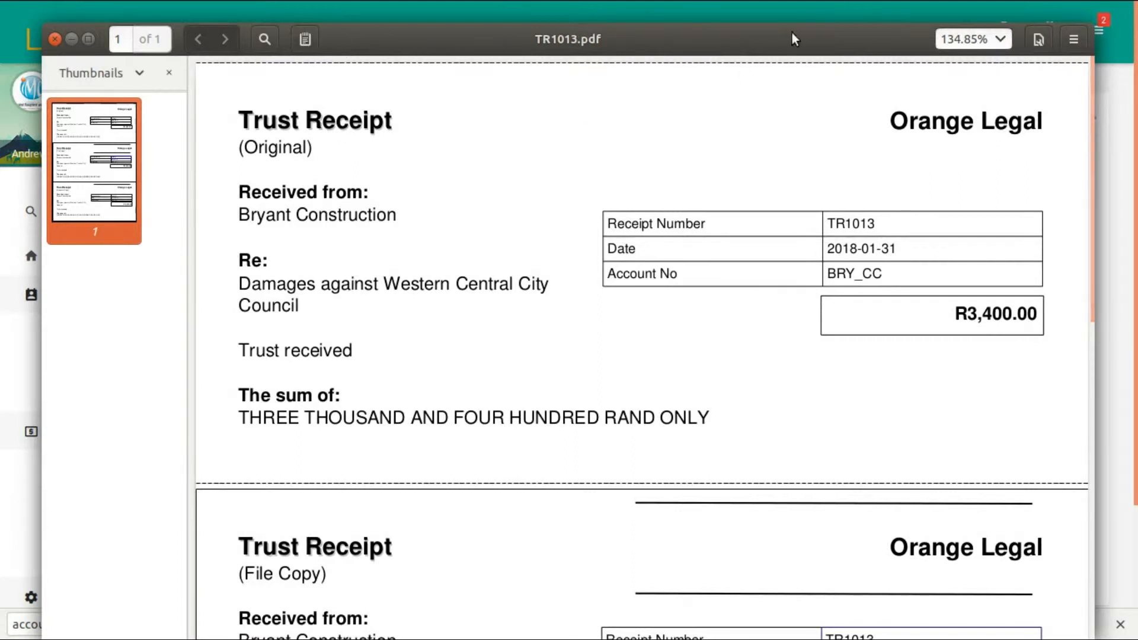
# Examine the original, file and accounts copies in the receipt PDF at 100% zoom, and close the document.
pyautogui.click(1003, 38)
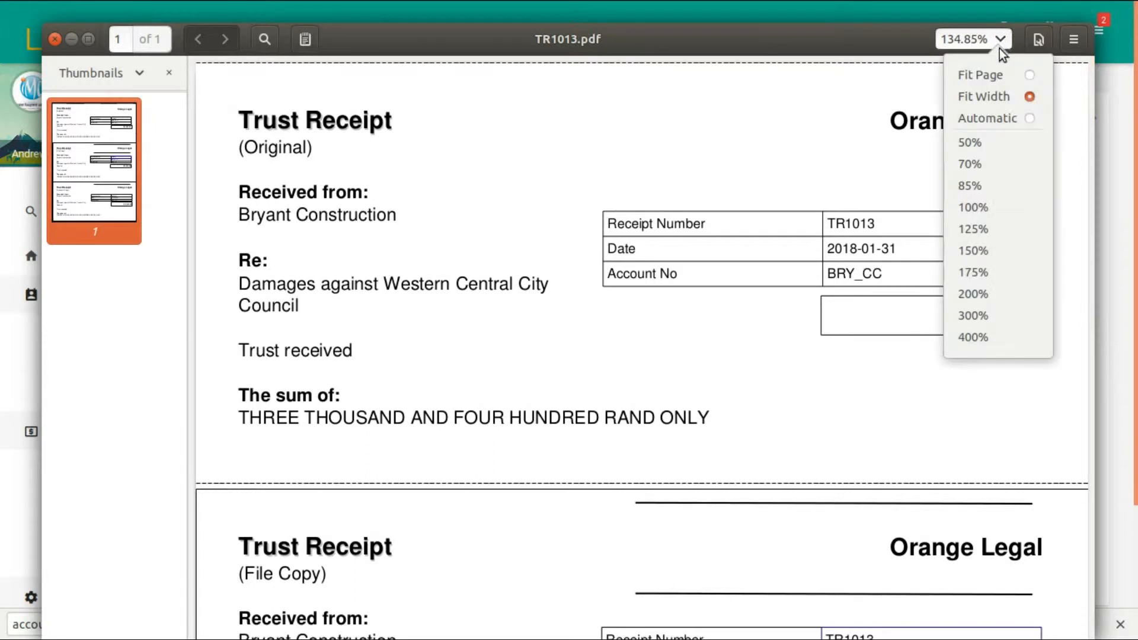
pyautogui.click(986, 206)
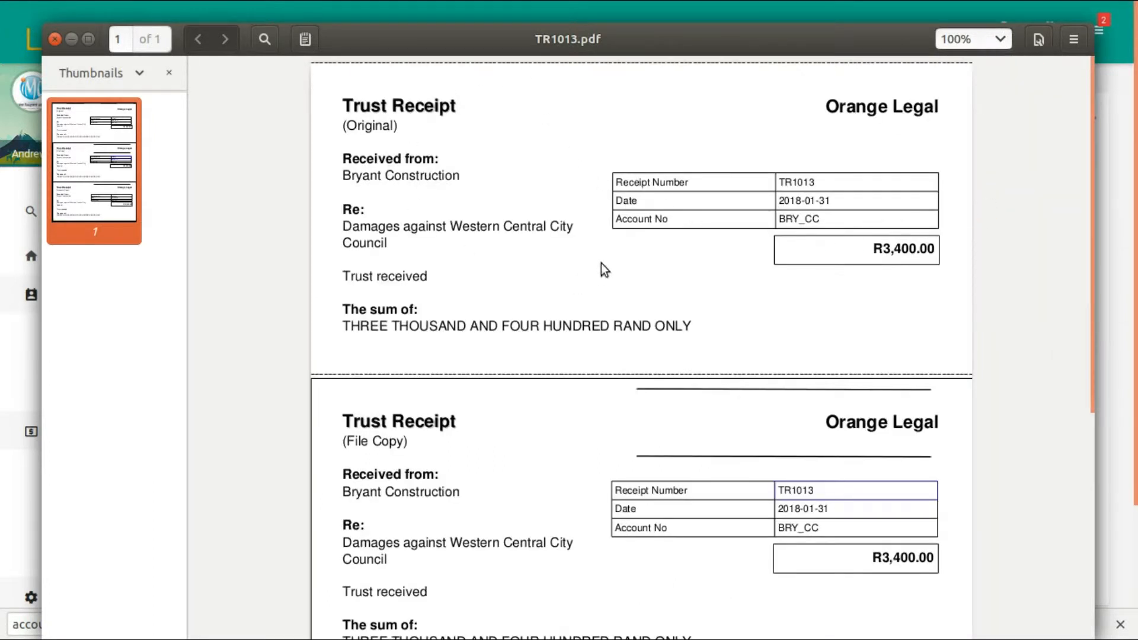
pyautogui.scroll(-6, 595, 270)
pyautogui.scroll(6, 670, 467)
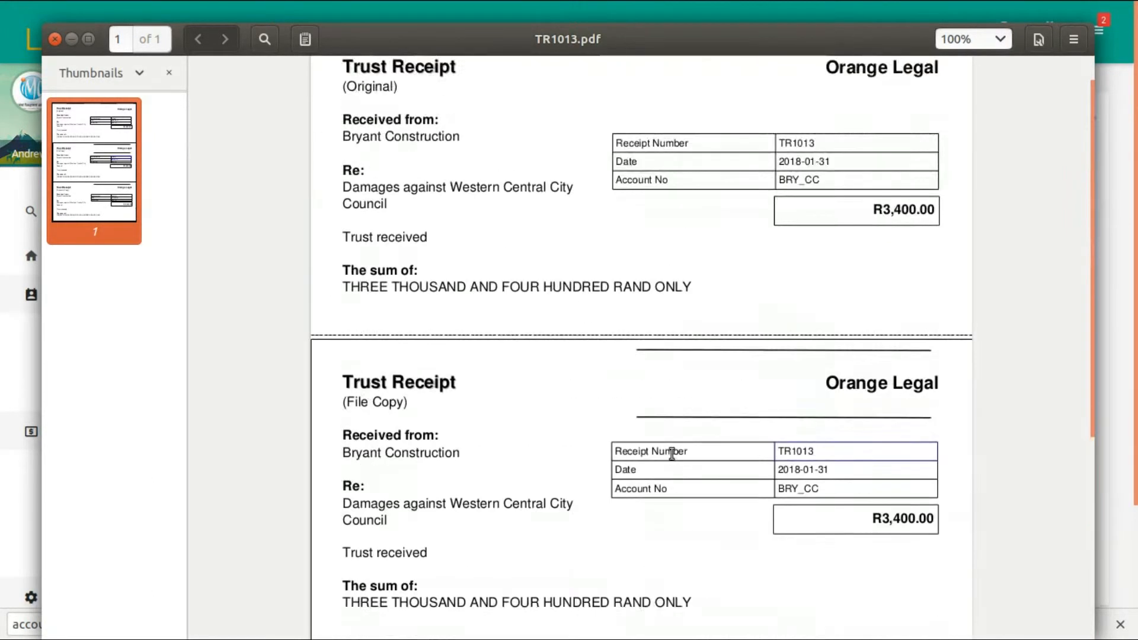
pyautogui.scroll(-5, 504, 183)
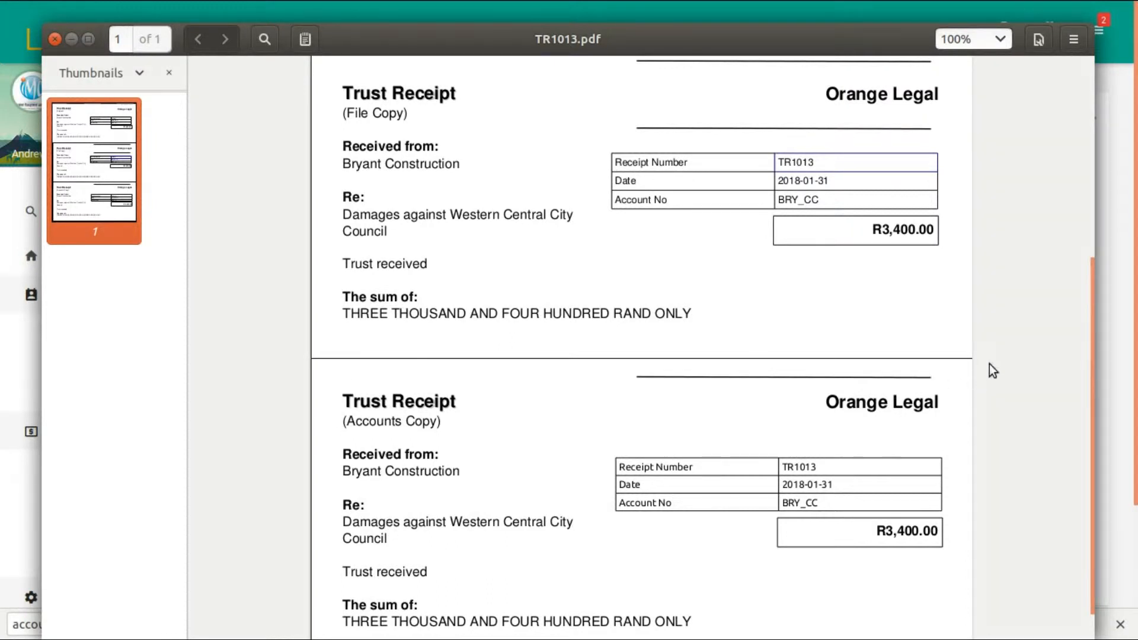
pyautogui.scroll(5, 979, 367)
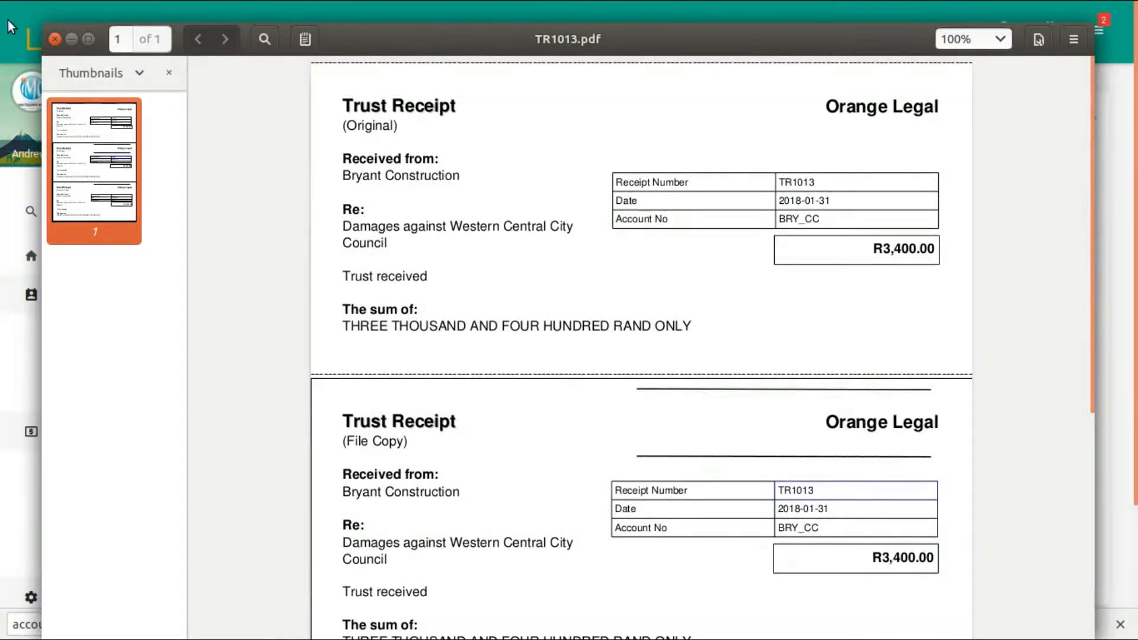
pyautogui.click(54, 39)
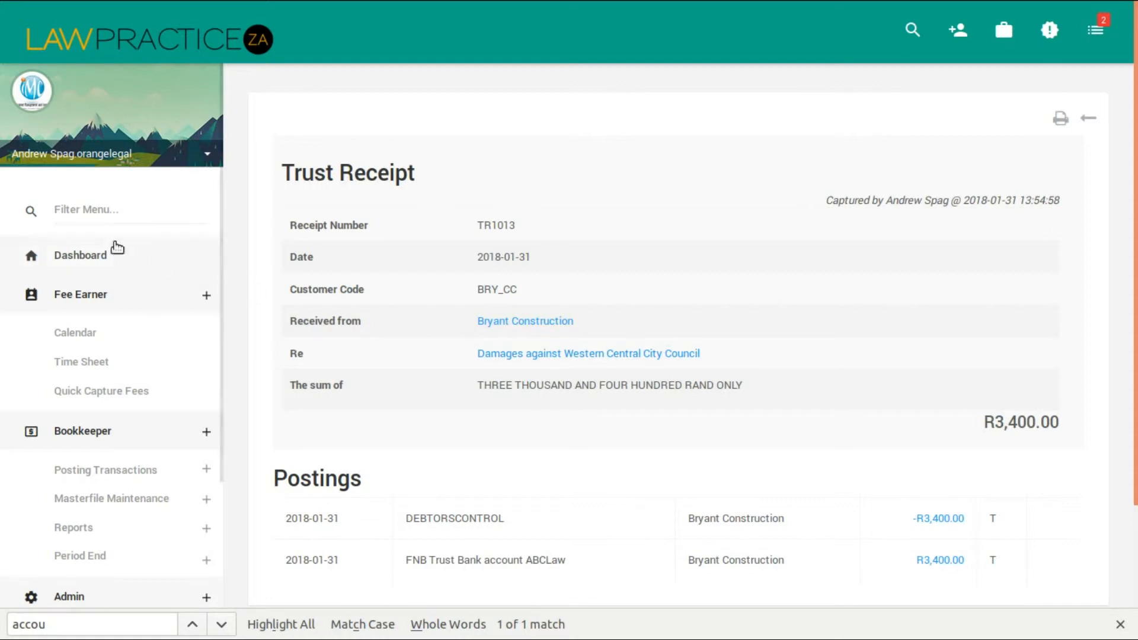
# Find the Audit Trail report and run it for 2018-01-01 to 2018-01-31 with business, trust and investment accounting entries.
pyautogui.click(106, 205)
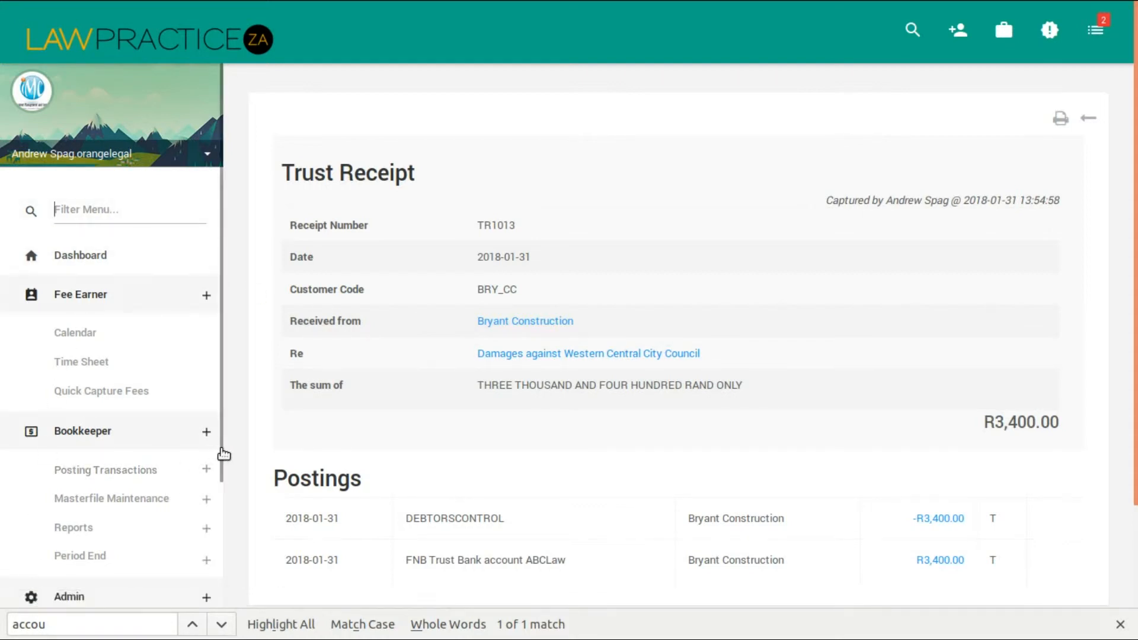
pyautogui.moveTo(221, 449); pyautogui.dragTo(229, 272)
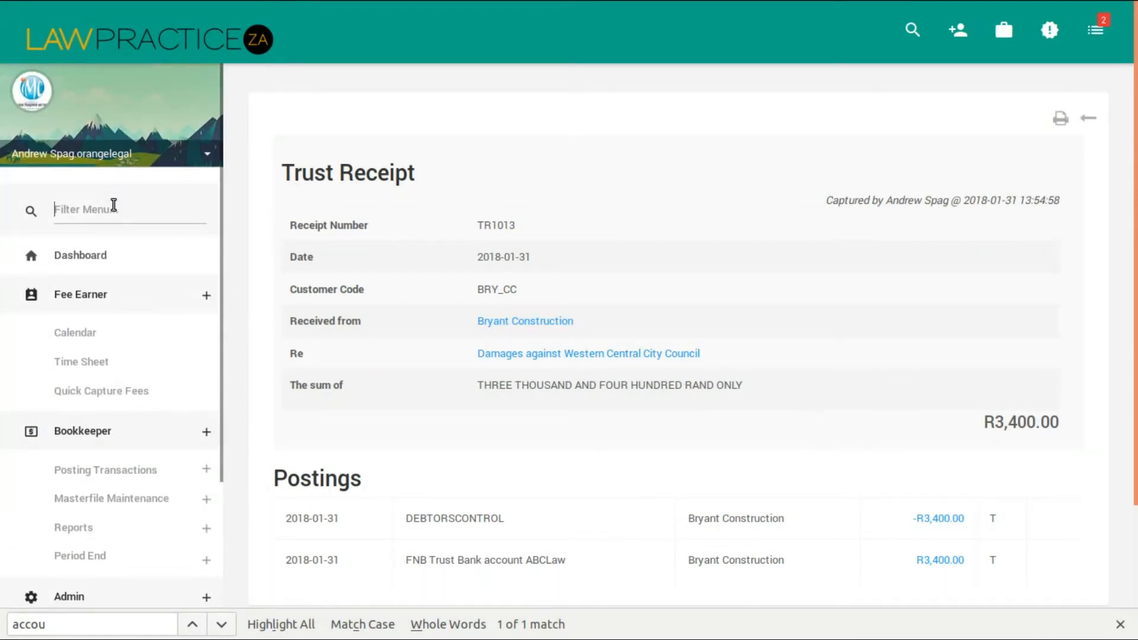
pyautogui.write('aud')
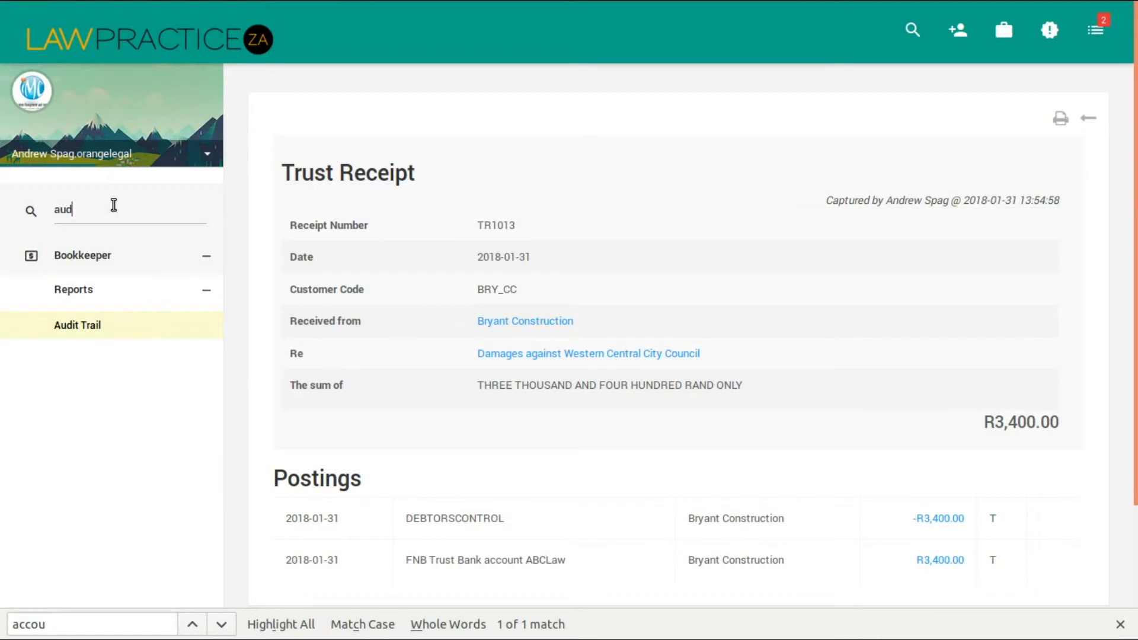
pyautogui.click(70, 327)
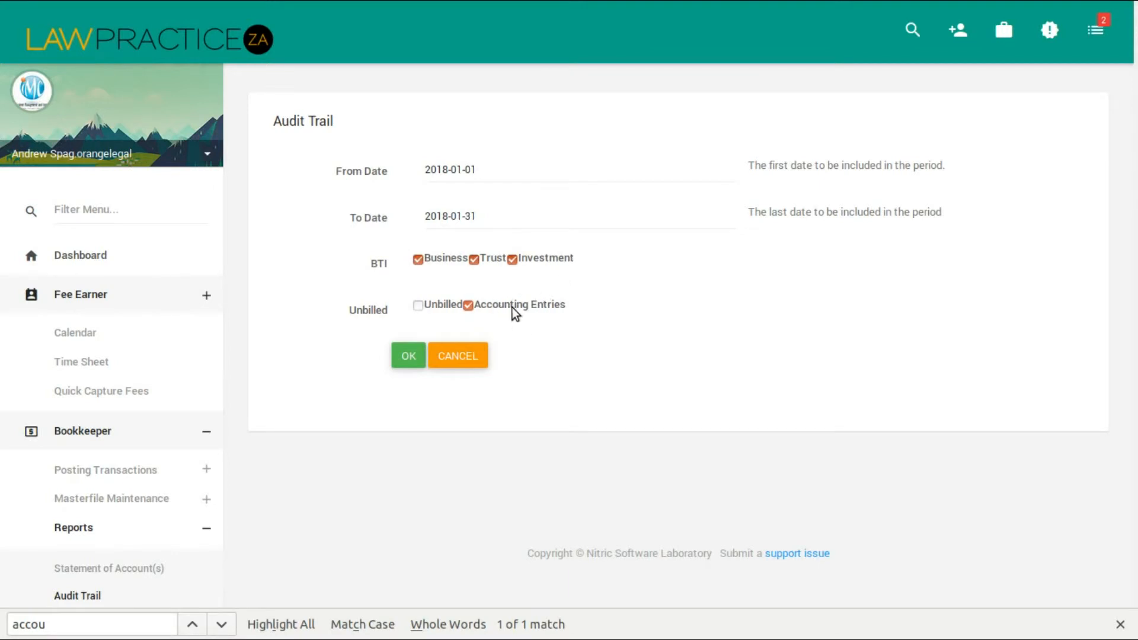
pyautogui.click(408, 359)
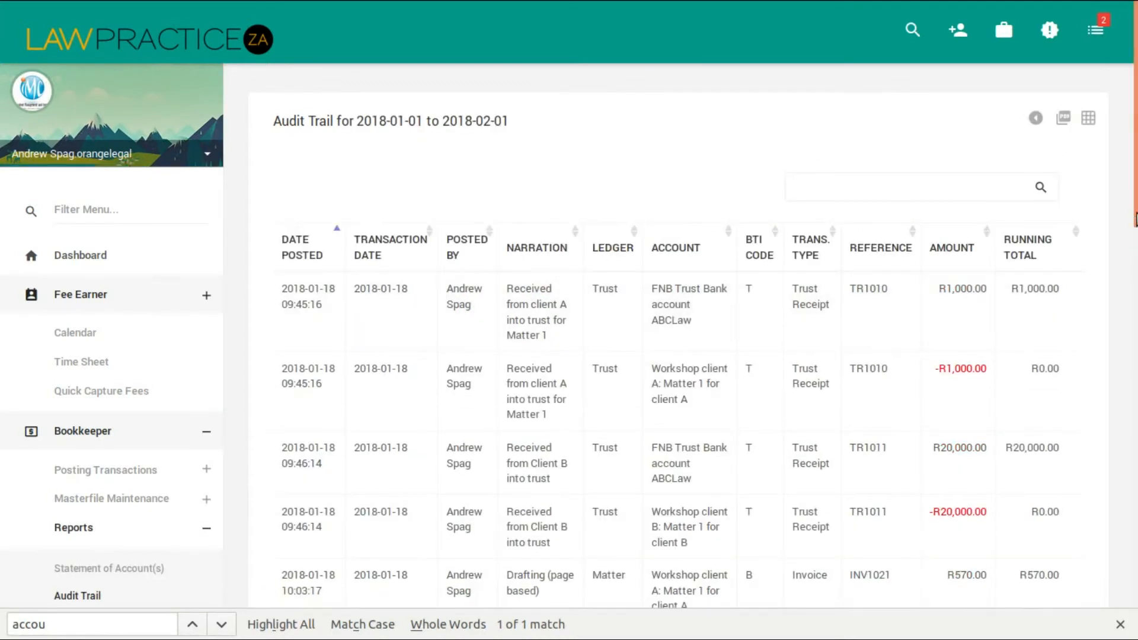
# Look through the audit trail entries and filter them by "34" to find the new receipt's postings.
pyautogui.moveTo(1135, 159); pyautogui.dragTo(1135, 560)
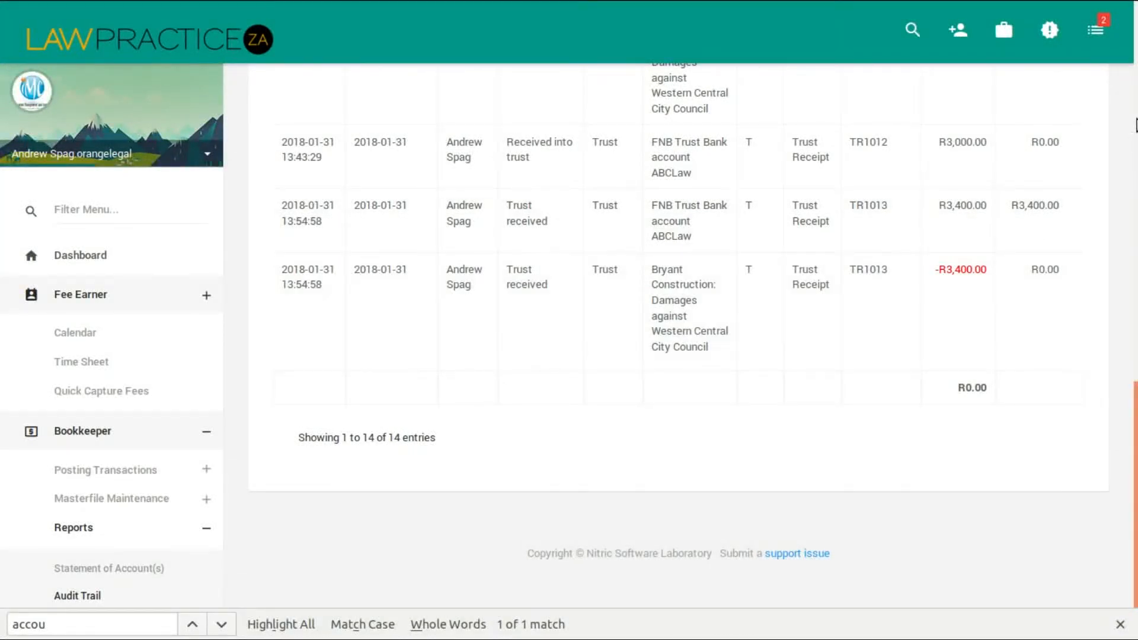
pyautogui.moveTo(1135, 456); pyautogui.dragTo(1097, 127)
pyautogui.click(903, 160)
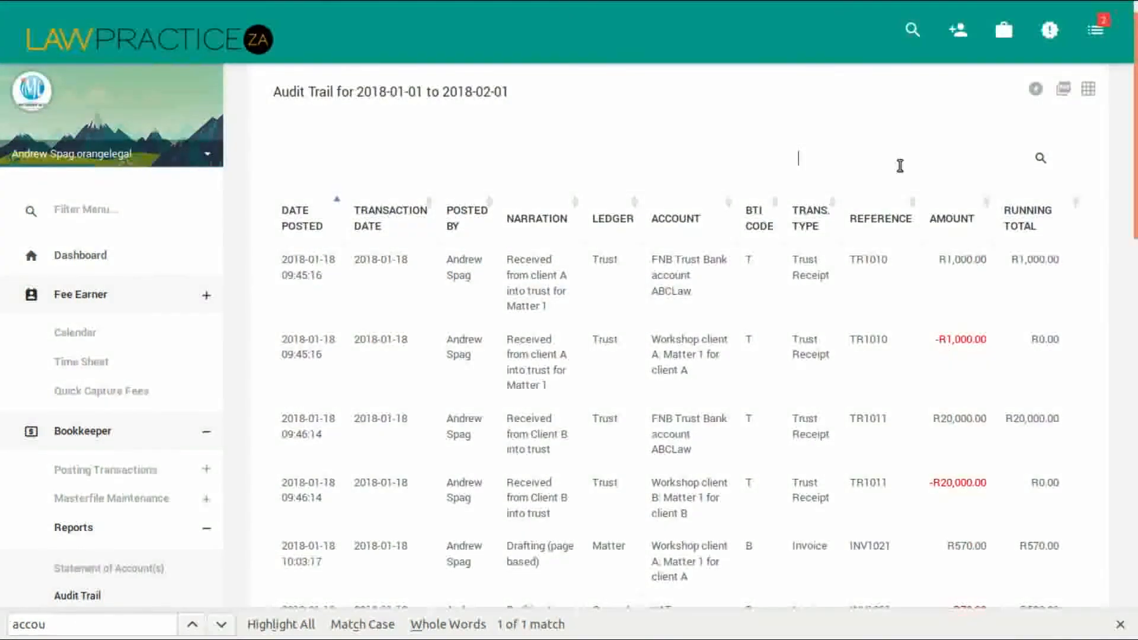
pyautogui.write('34')
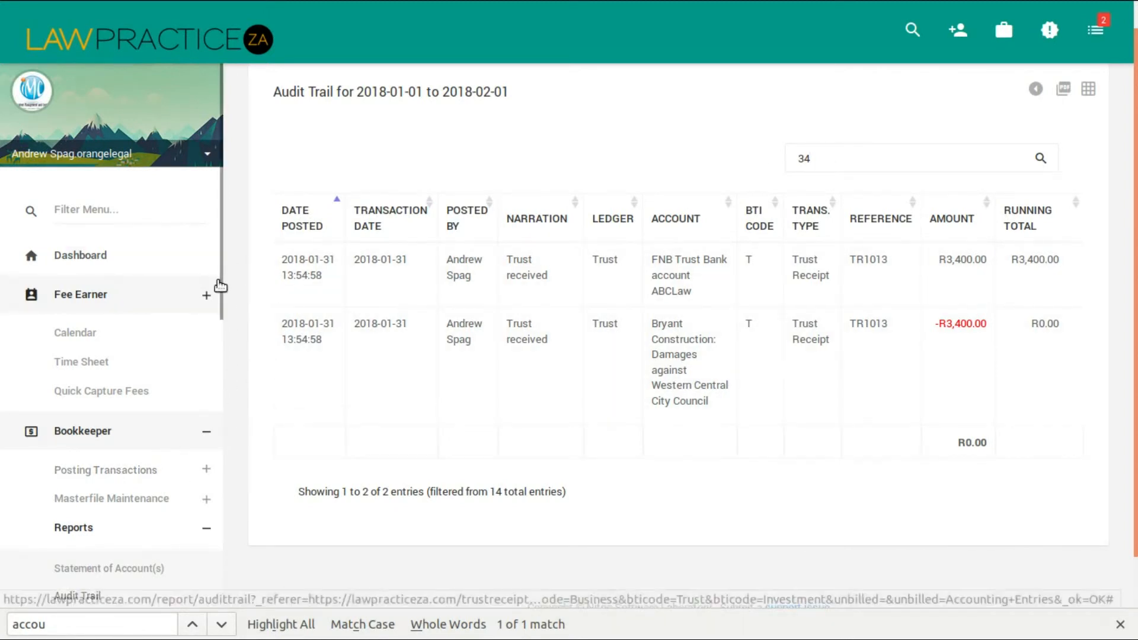
# Show the available posting transaction types for the bookkeeper.
pyautogui.moveTo(223, 290); pyautogui.dragTo(236, 421)
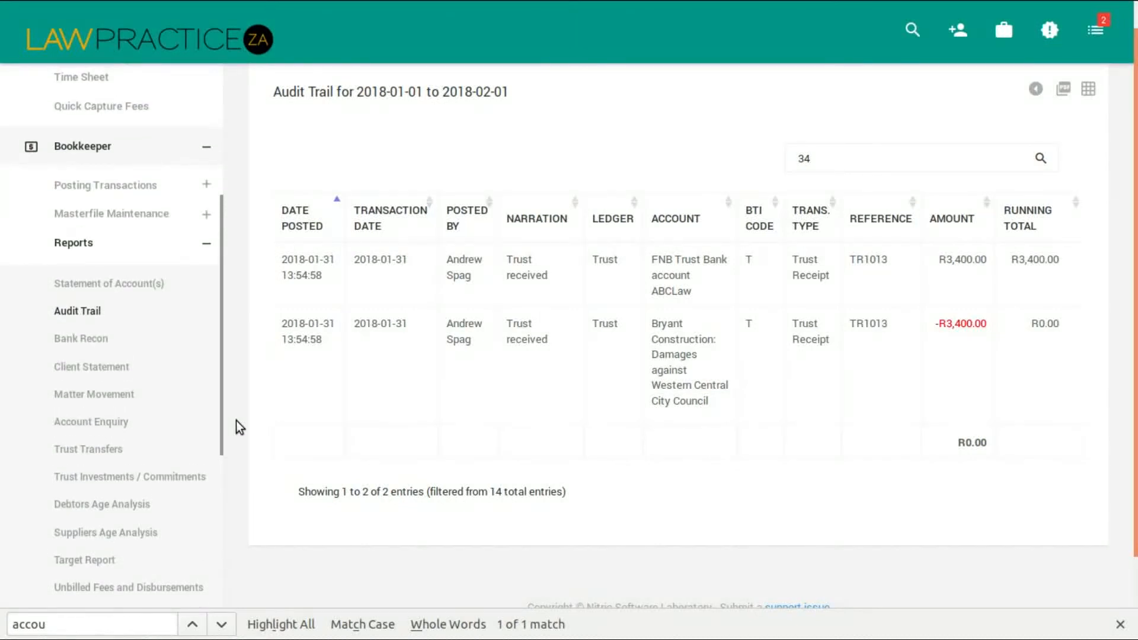
pyautogui.click(208, 186)
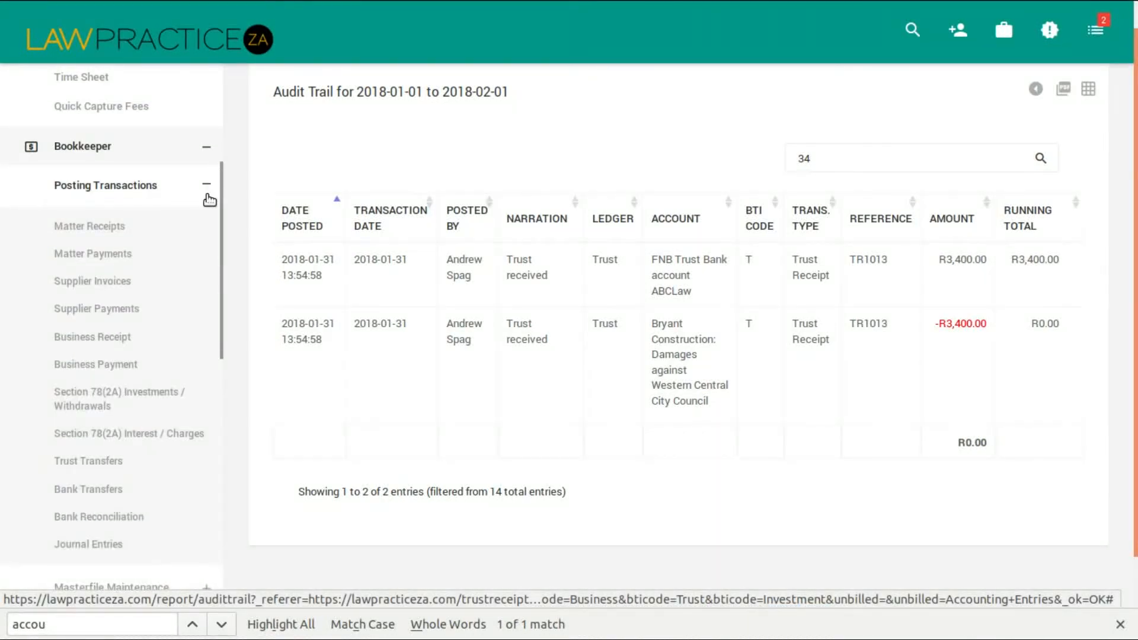